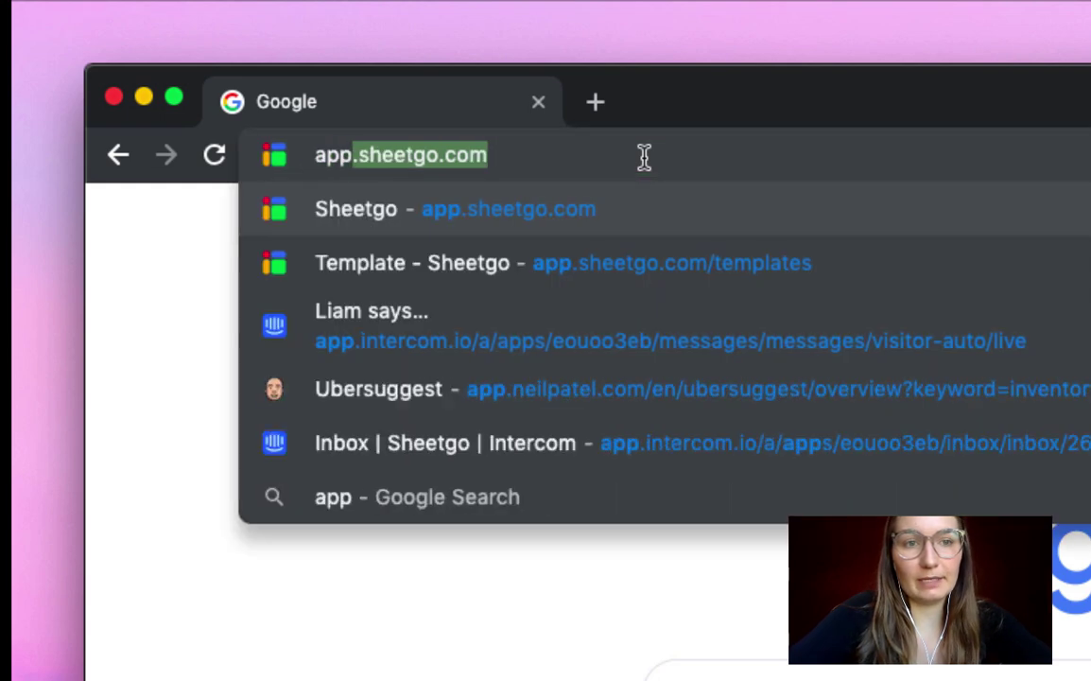
Go to app.sheetgo.com and open the Expense tracker template from the new workflow gallery
{"action": "key", "text": "Down"}
{"action": "key", "text": "Return"}
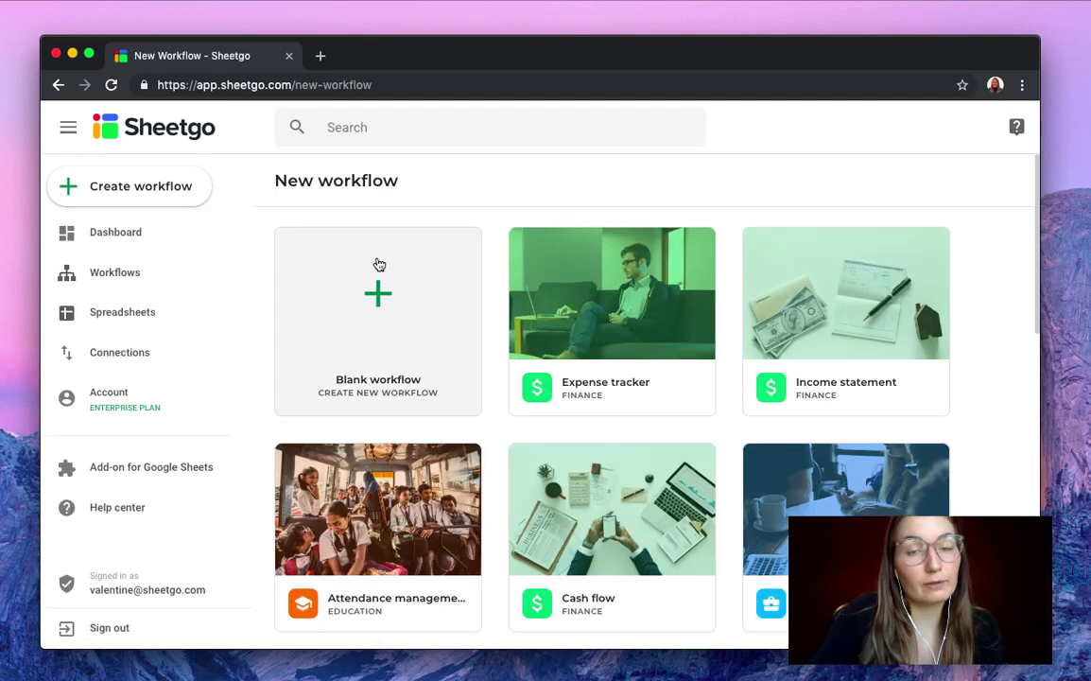
{"action": "scroll", "coordinate": [567, 460], "scroll_direction": "down", "scroll_amount": 10}
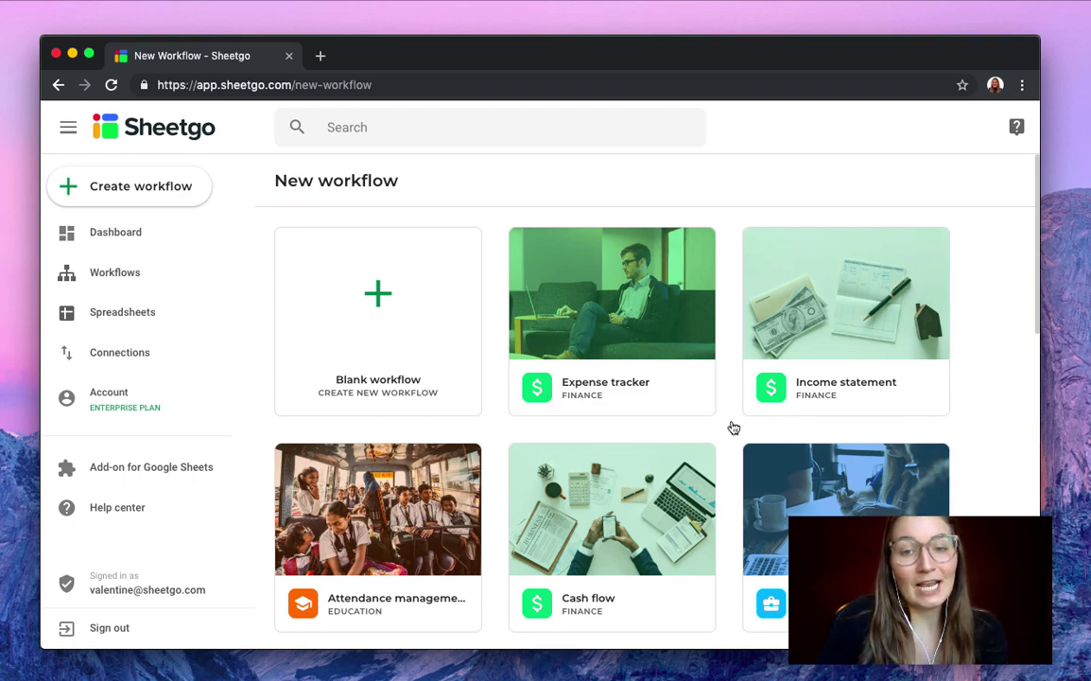
{"action": "left_click", "coordinate": [586, 393]}
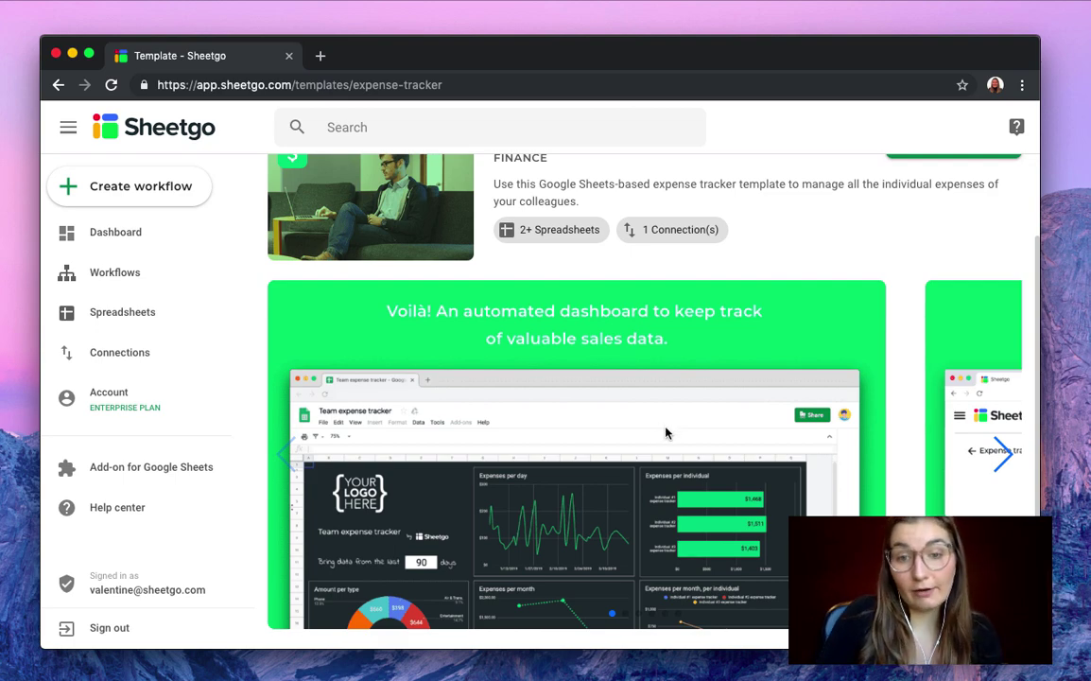
Look through the preview slides of the Expense tracker template
{"action": "scroll", "coordinate": [672, 428], "scroll_direction": "up", "scroll_amount": 2}
{"action": "scroll", "coordinate": [770, 438], "scroll_direction": "down", "scroll_amount": 2}
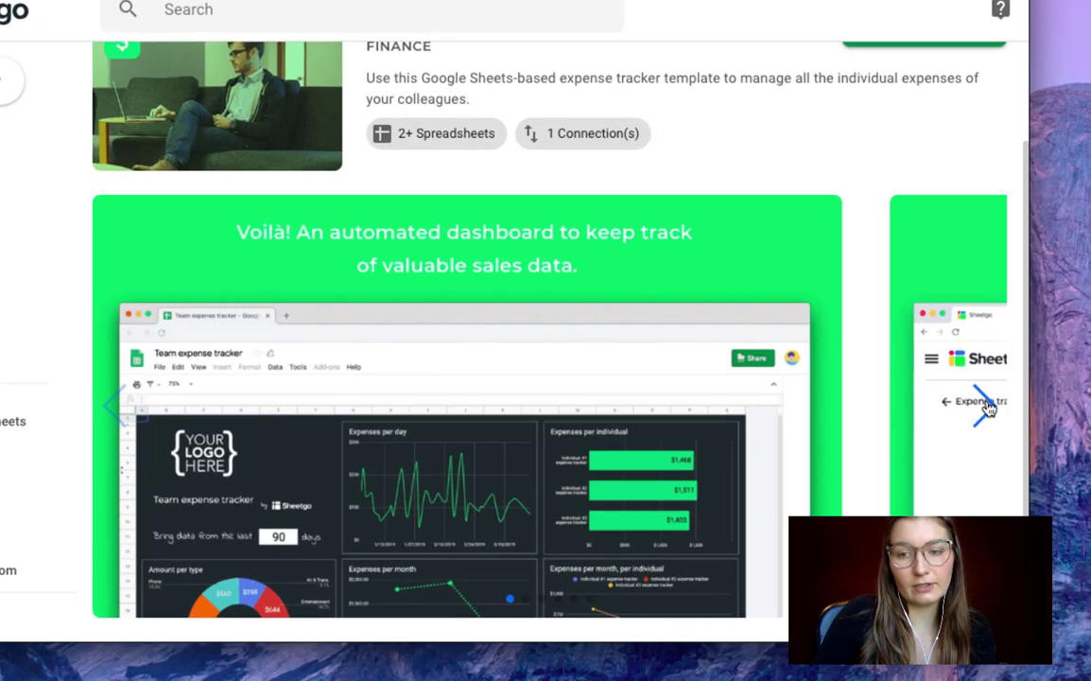
{"action": "left_click", "coordinate": [996, 438]}
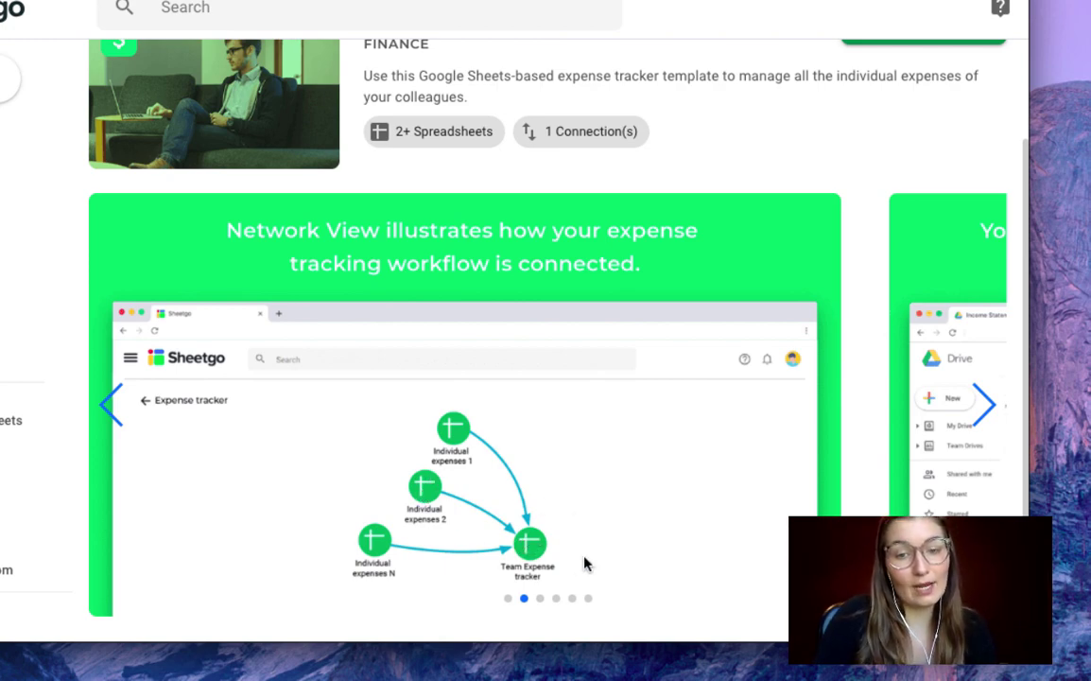
{"action": "left_click", "coordinate": [983, 404]}
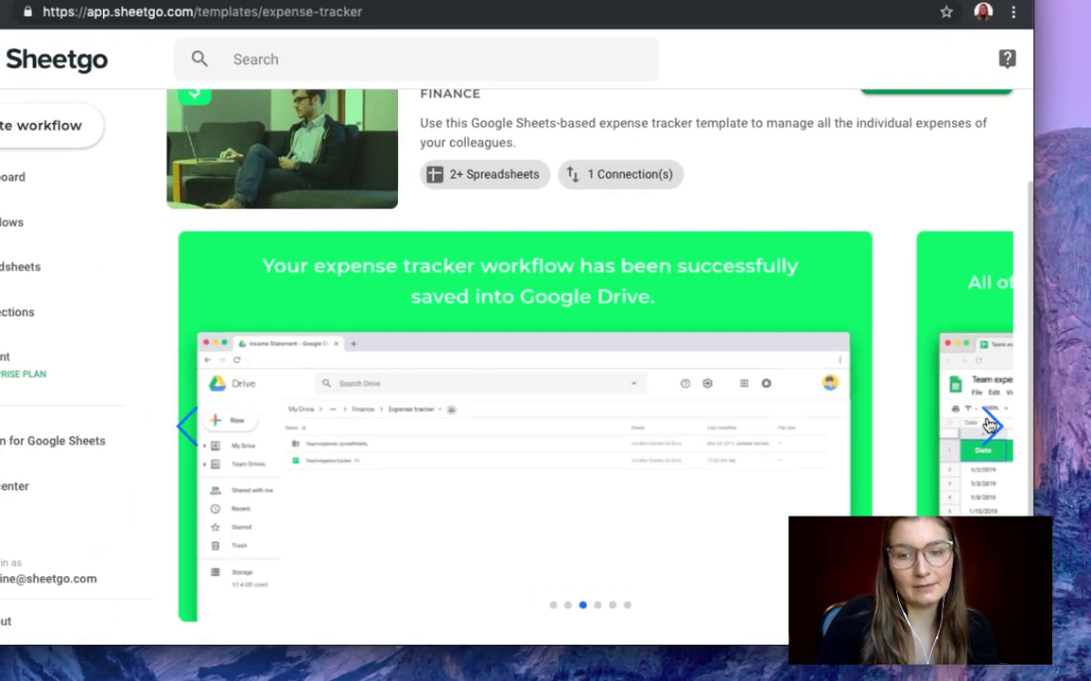
{"action": "left_click", "coordinate": [983, 404]}
Use the Expense tracker template and open its Team expenses spreadsheets folder and the Team expense tracker master sheet
{"action": "scroll", "coordinate": [696, 434], "scroll_direction": "up", "scroll_amount": 2}
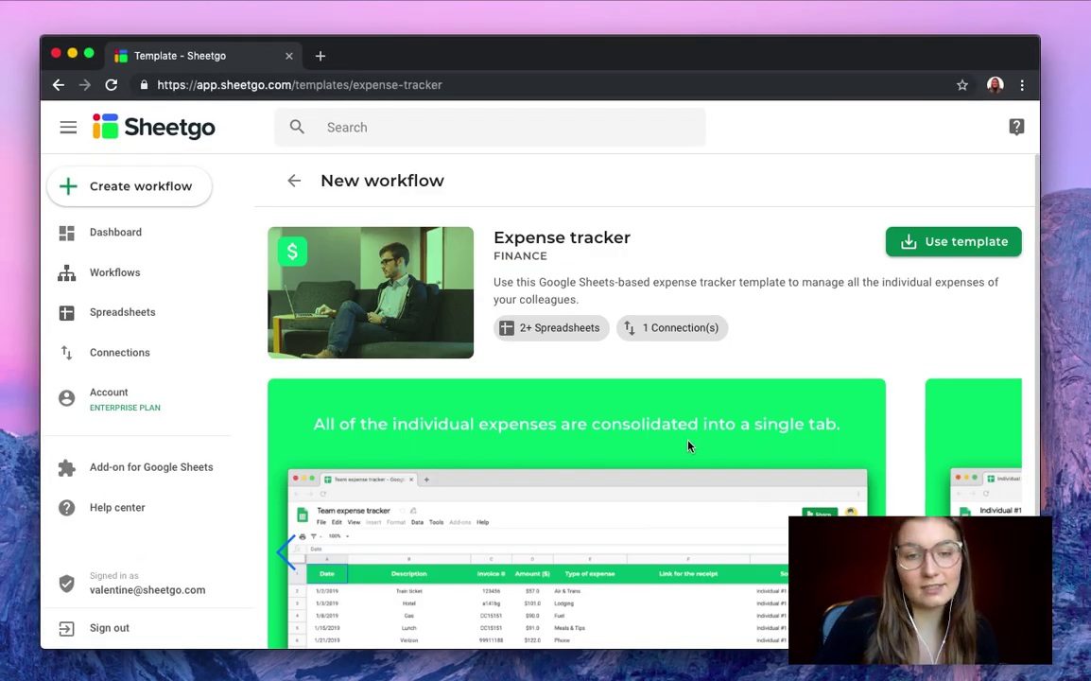
{"action": "left_click", "coordinate": [950, 241]}
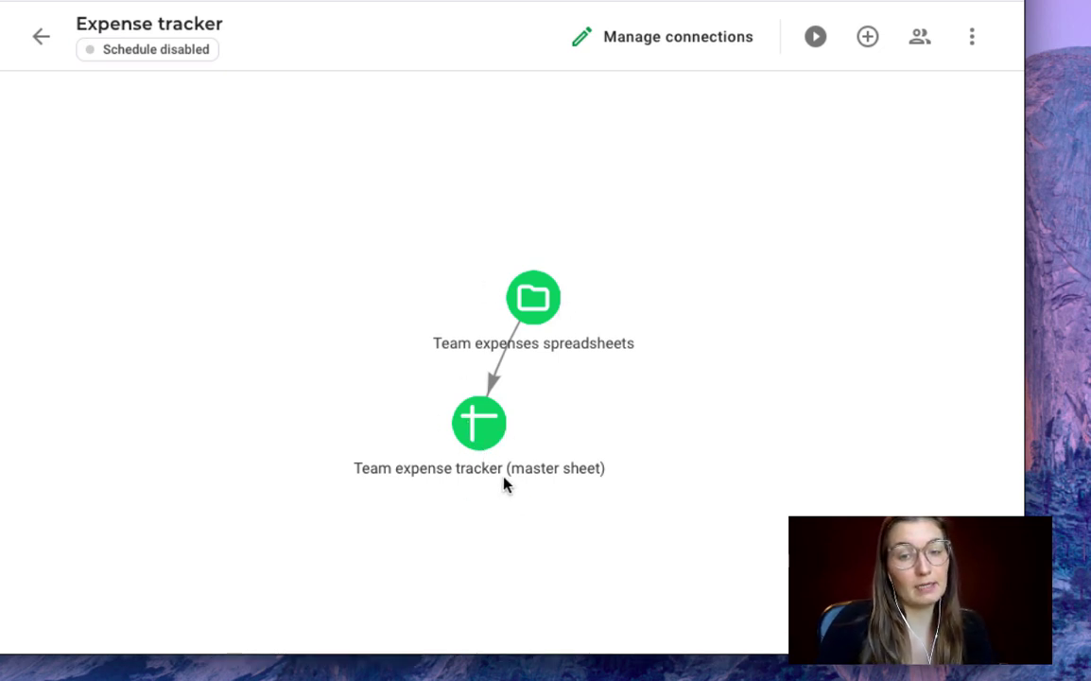
{"action": "left_click", "coordinate": [532, 303]}
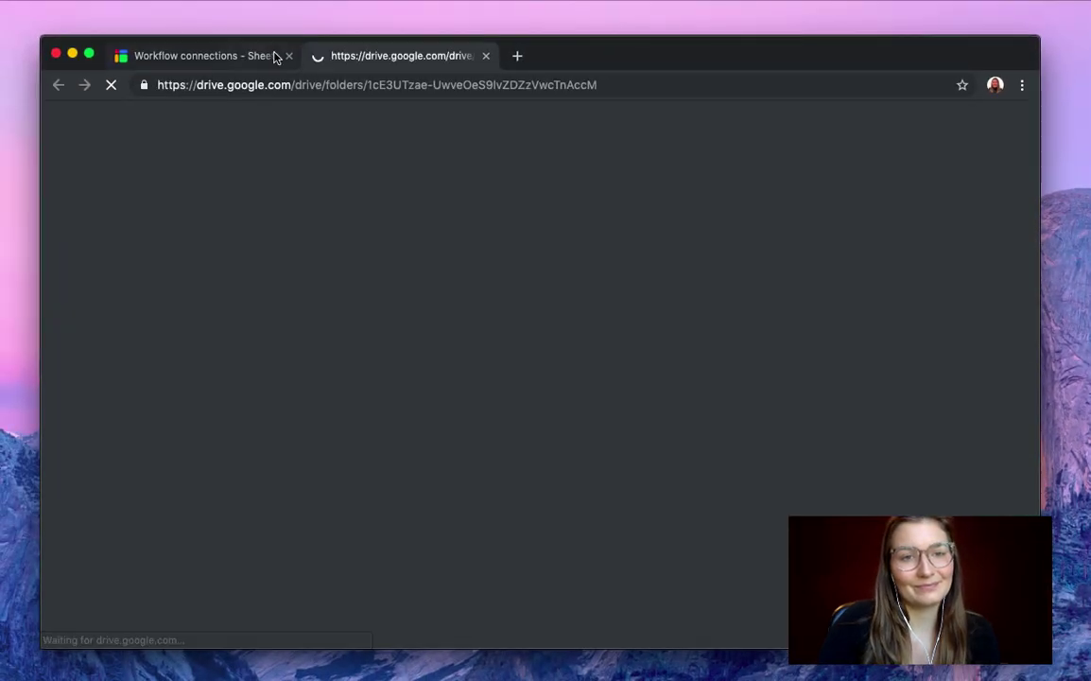
{"action": "left_click", "coordinate": [275, 58]}
{"action": "left_click", "coordinate": [623, 471]}
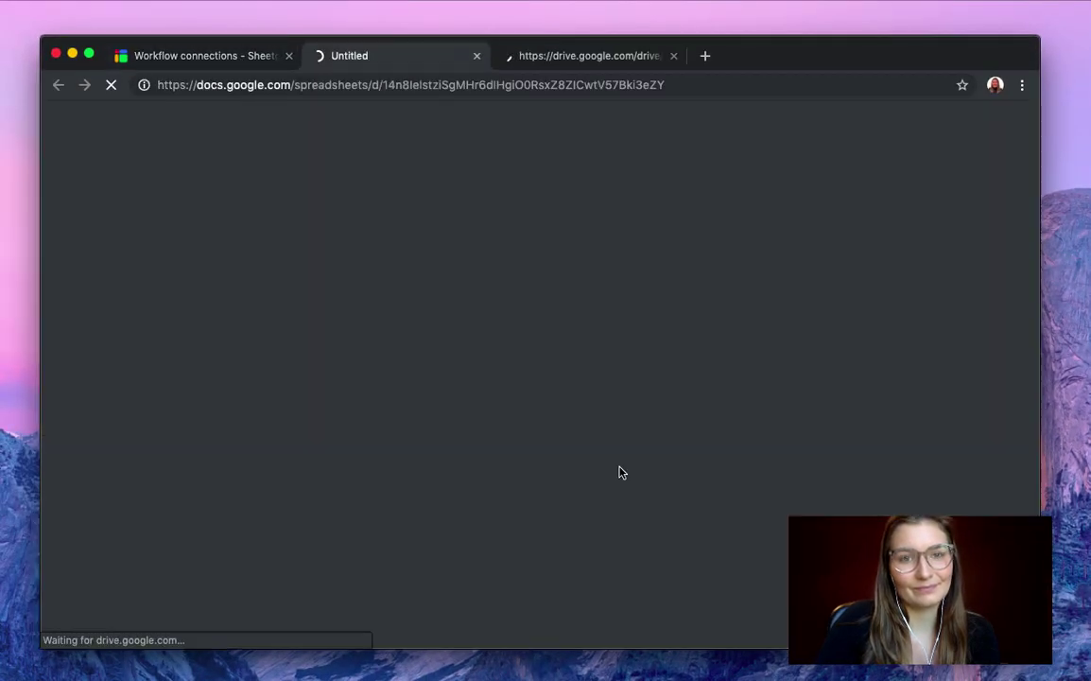
{"action": "key", "text": "ctrl+Tab"}
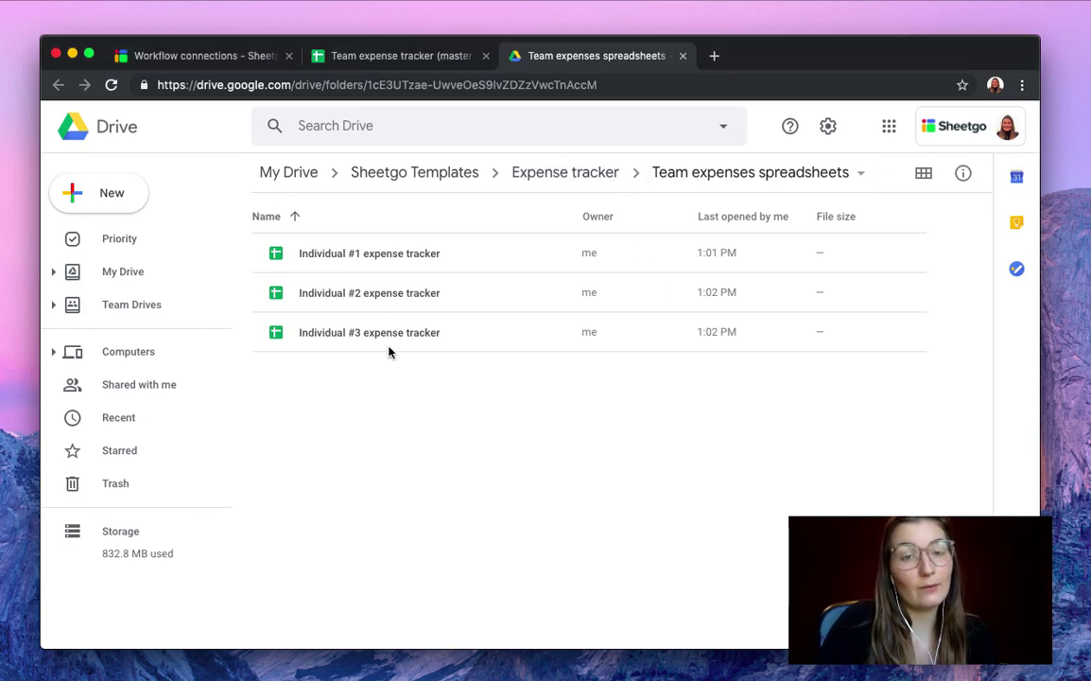
Open the Individual #1 expense tracker and rename it, replacing the "Individual #1" prefix with the employee's first name
{"action": "double_click", "coordinate": [387, 255]}
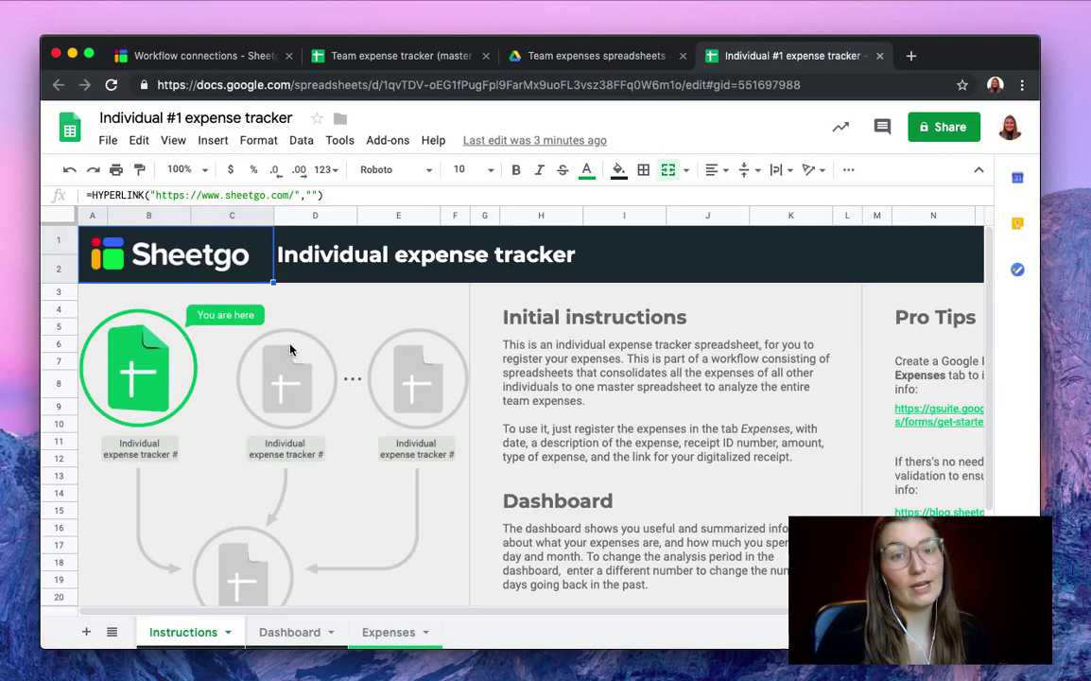
{"action": "double_click", "coordinate": [199, 118]}
{"action": "left_click", "coordinate": [186, 118]}
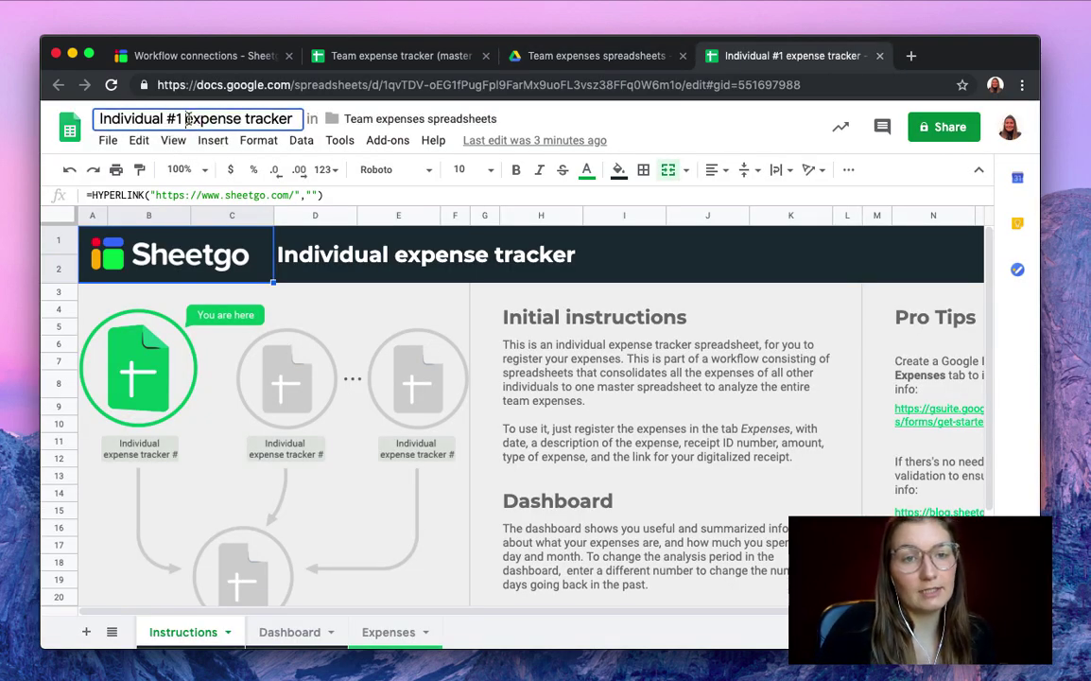
{"action": "left_click_drag", "start_coordinate": [184, 118], "coordinate": [86, 120]}
{"action": "type", "text": "Valentine"}
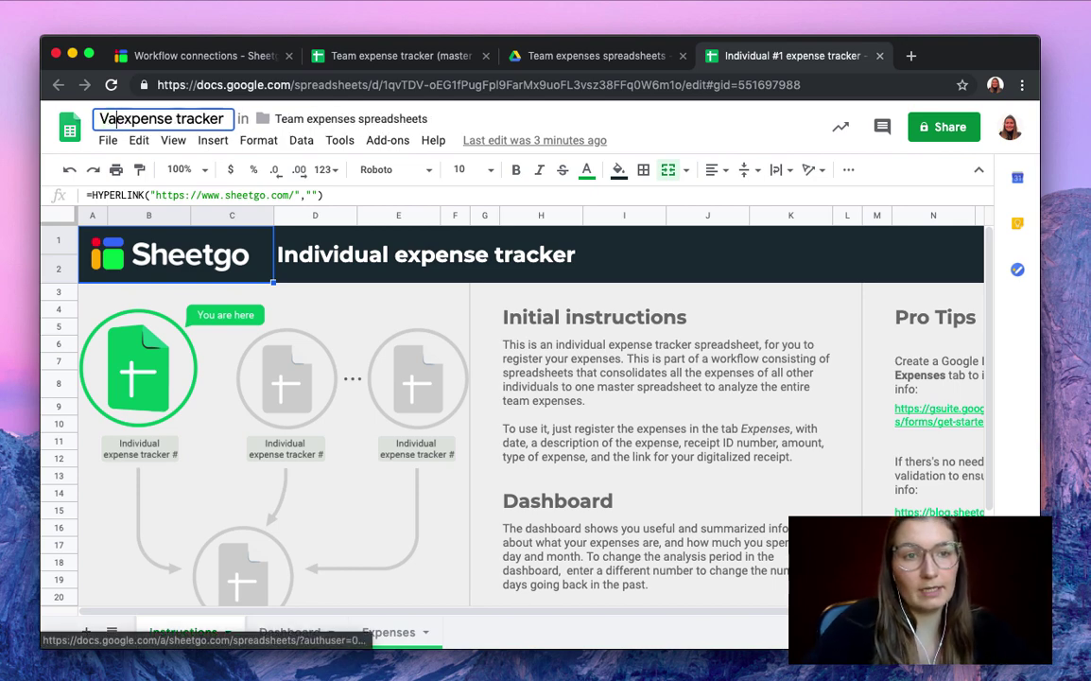
{"action": "key", "text": "Return"}
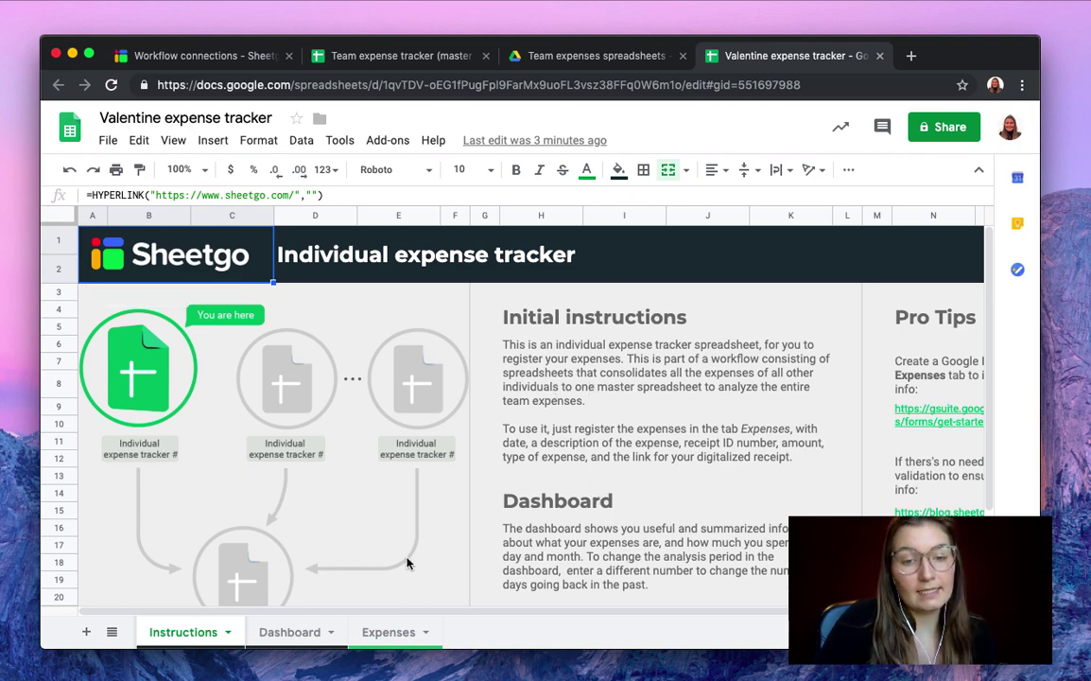
View the Expenses sheet and check the type-of-expense options for the hotel entry in row 3
{"action": "left_click", "coordinate": [390, 633]}
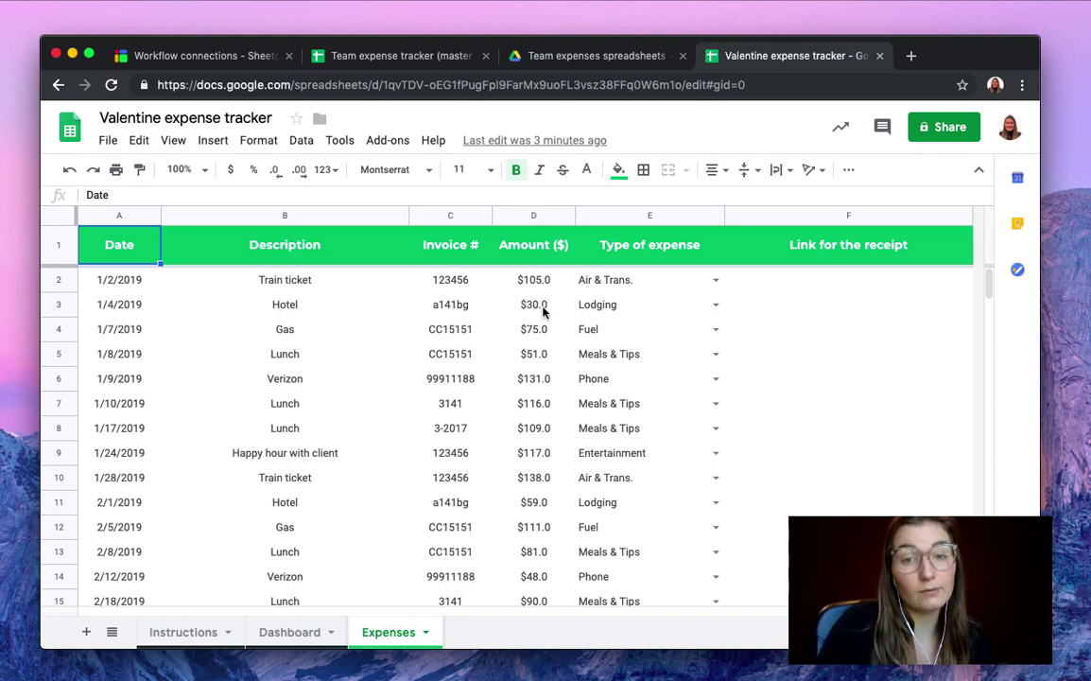
{"action": "left_click", "coordinate": [717, 306]}
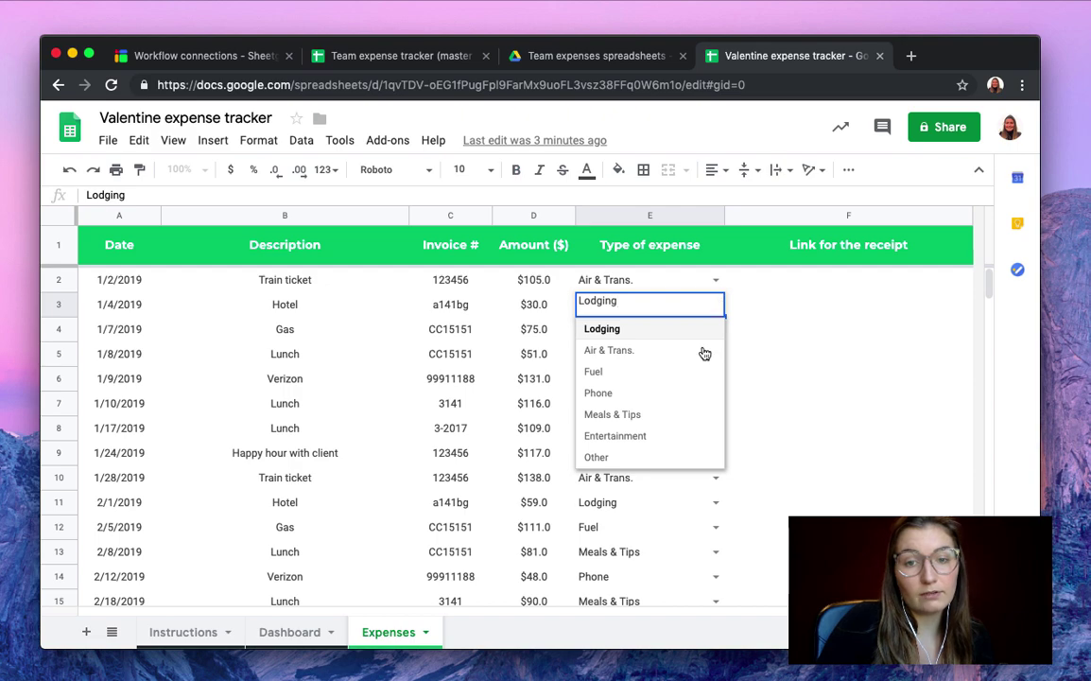
{"action": "left_click", "coordinate": [762, 307]}
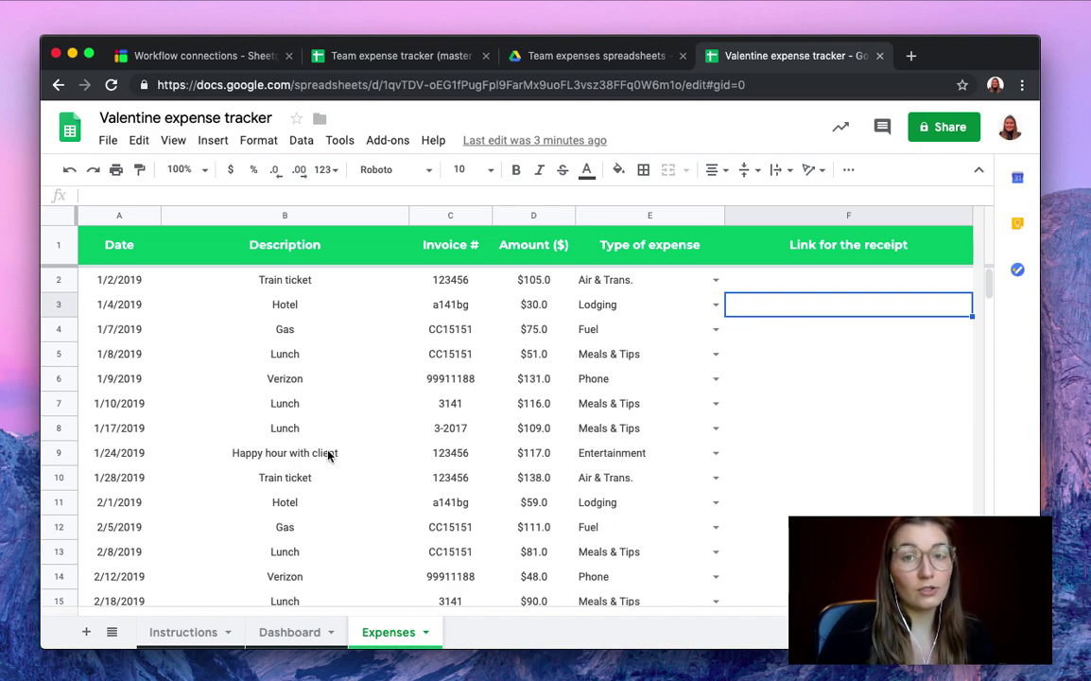
Examine the individual tracker's Dashboard sheet, including the expenses per day, amount per type and expenses per month charts
{"action": "left_click", "coordinate": [290, 640]}
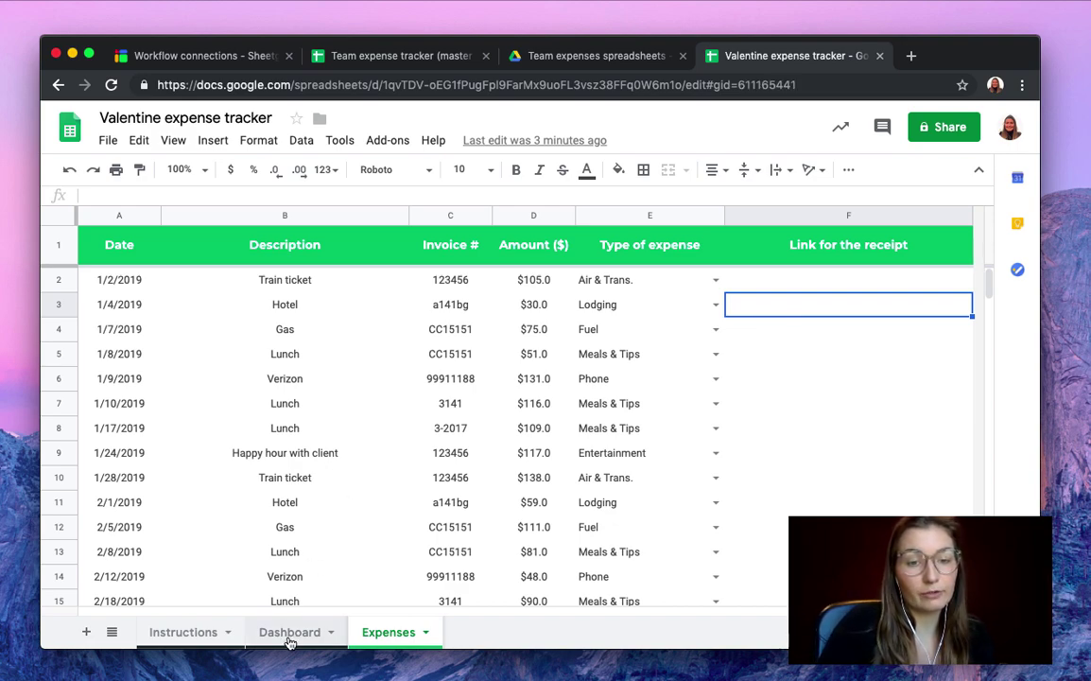
{"action": "double_click", "coordinate": [290, 632]}
{"action": "scroll", "coordinate": [315, 495], "scroll_direction": "down", "scroll_amount": 5}
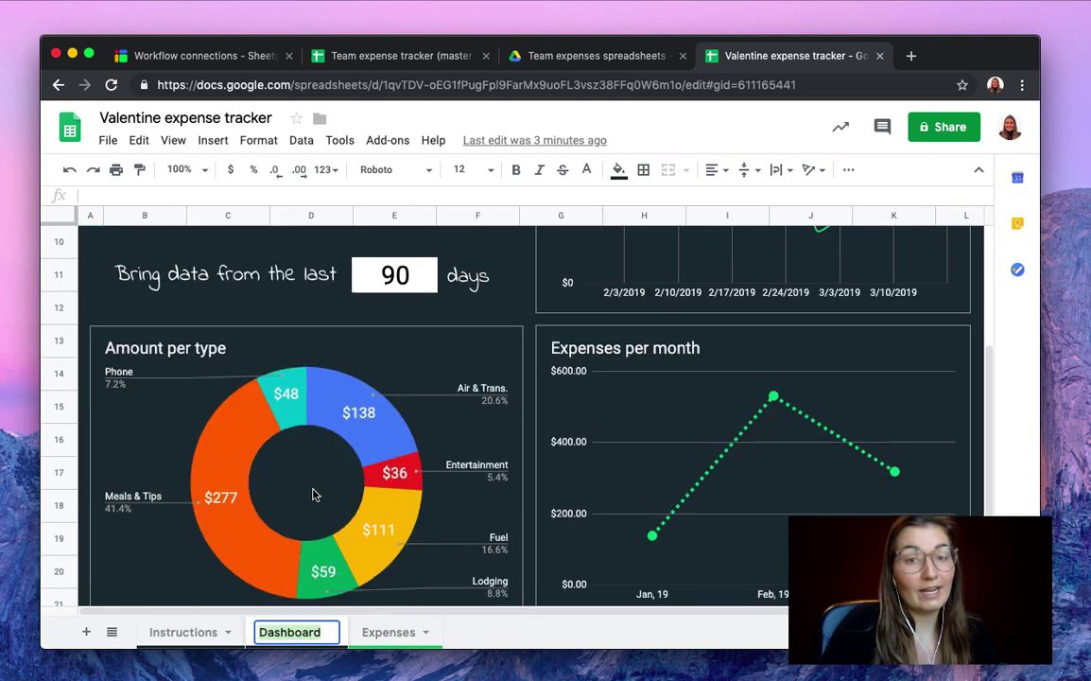
{"action": "scroll", "coordinate": [315, 494], "scroll_direction": "down", "scroll_amount": 2}
{"action": "scroll", "coordinate": [315, 494], "scroll_direction": "up", "scroll_amount": 5}
{"action": "scroll", "coordinate": [315, 495], "scroll_direction": "down", "scroll_amount": 5}
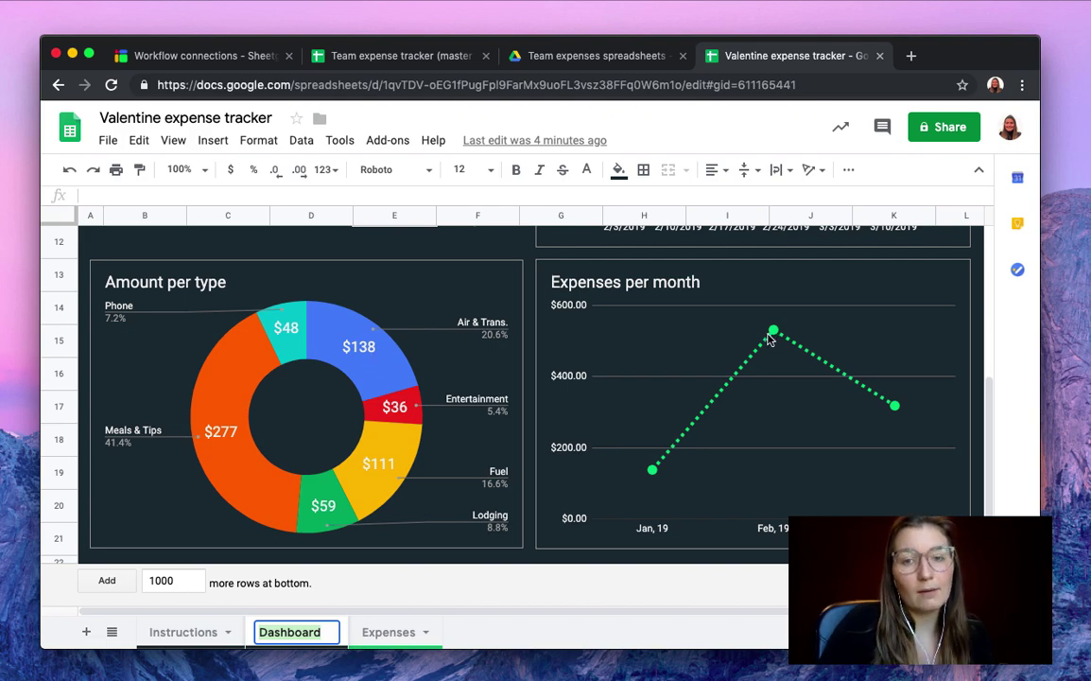
{"action": "scroll", "coordinate": [771, 340], "scroll_direction": "up", "scroll_amount": 5}
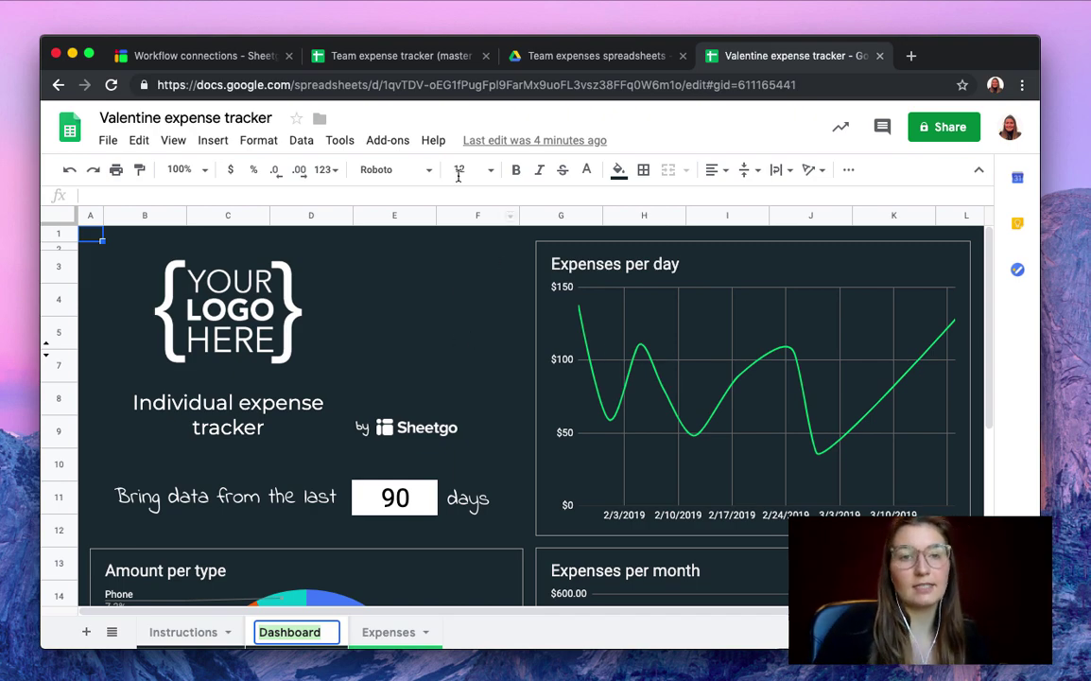
Return to Sheetgo and run the Expense tracker workflow to update its connection
{"action": "left_click", "coordinate": [227, 61]}
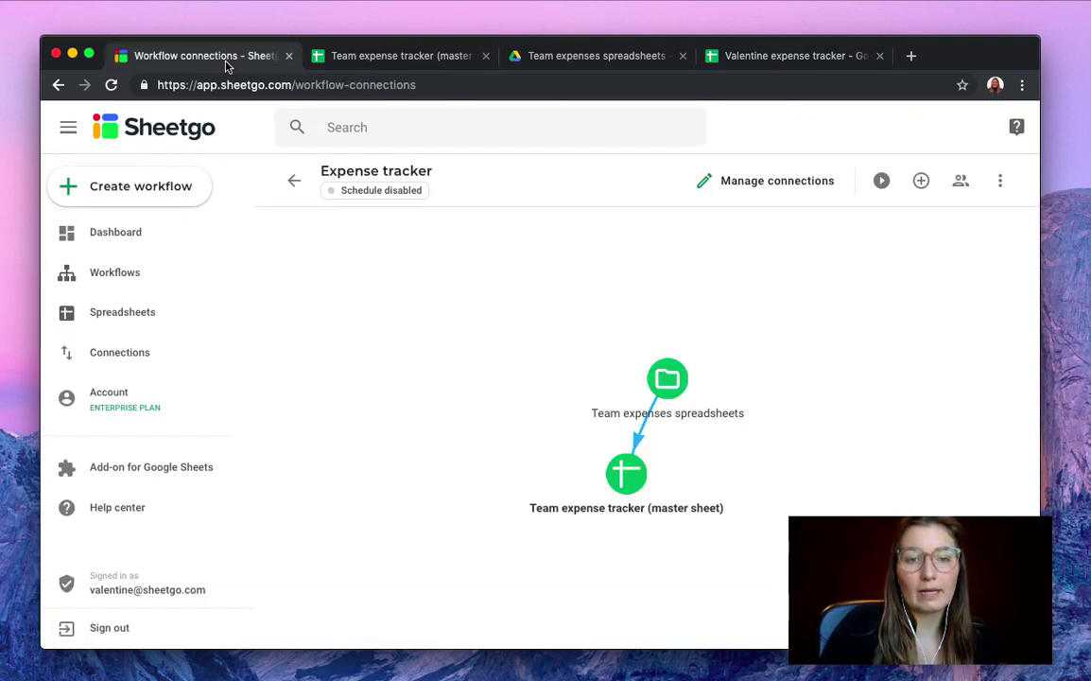
{"action": "left_click", "coordinate": [885, 182]}
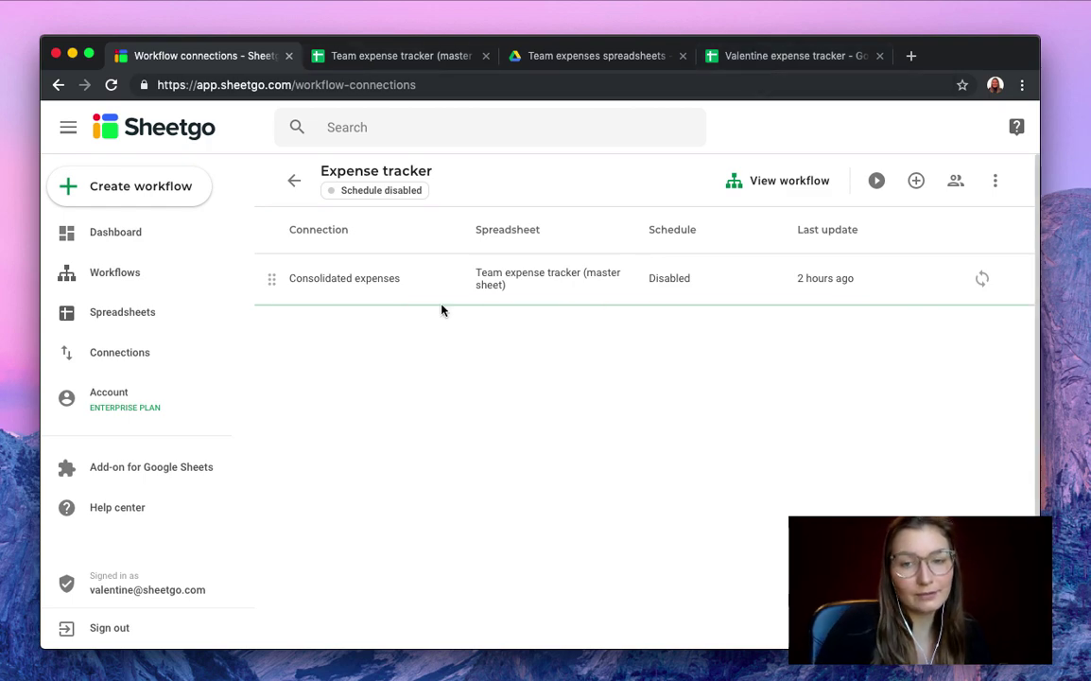
Review the Consolidated expenses sheet in the Team expense tracker master spreadsheet
{"action": "key", "text": "ctrl+Tab"}
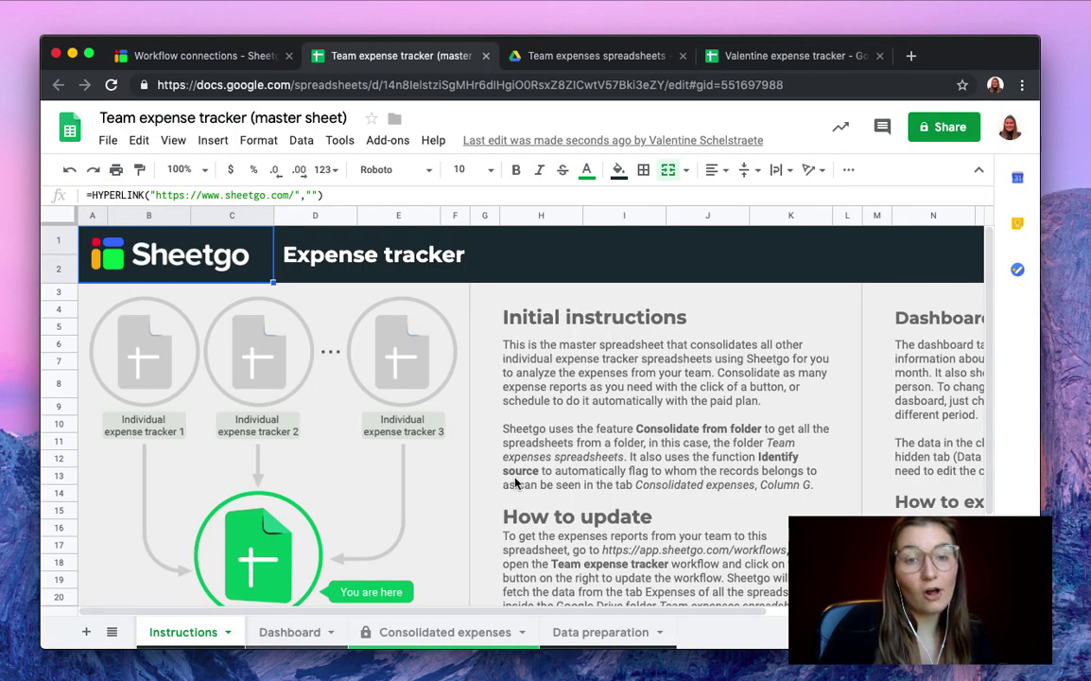
{"action": "left_click", "coordinate": [458, 630]}
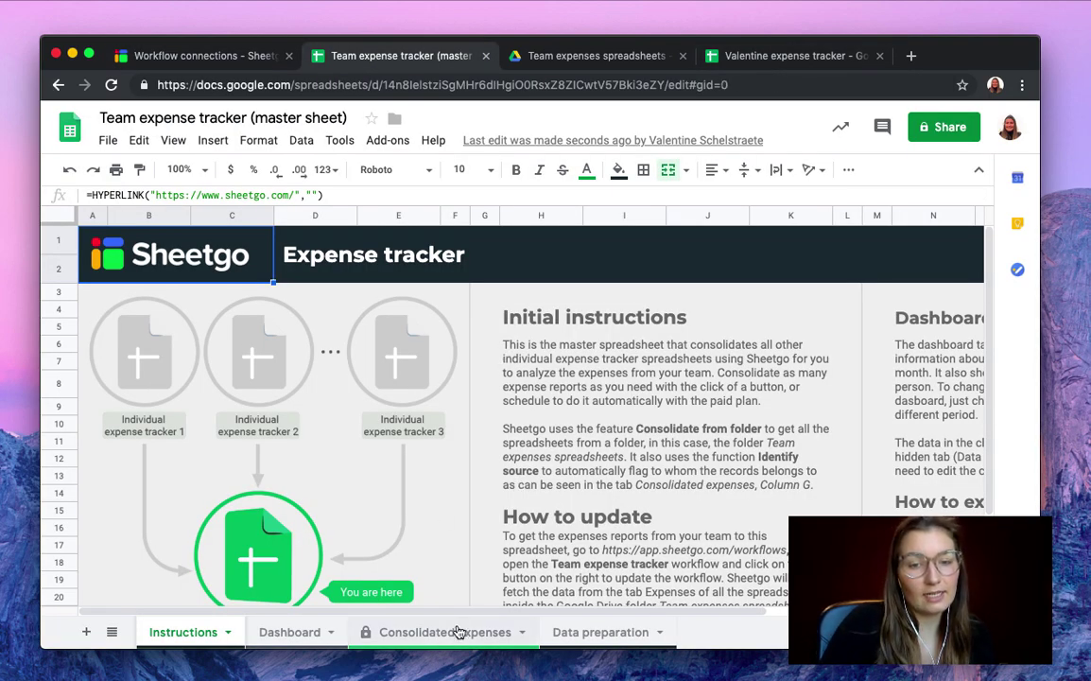
{"action": "scroll", "coordinate": [335, 405], "scroll_direction": "down", "scroll_amount": 12}
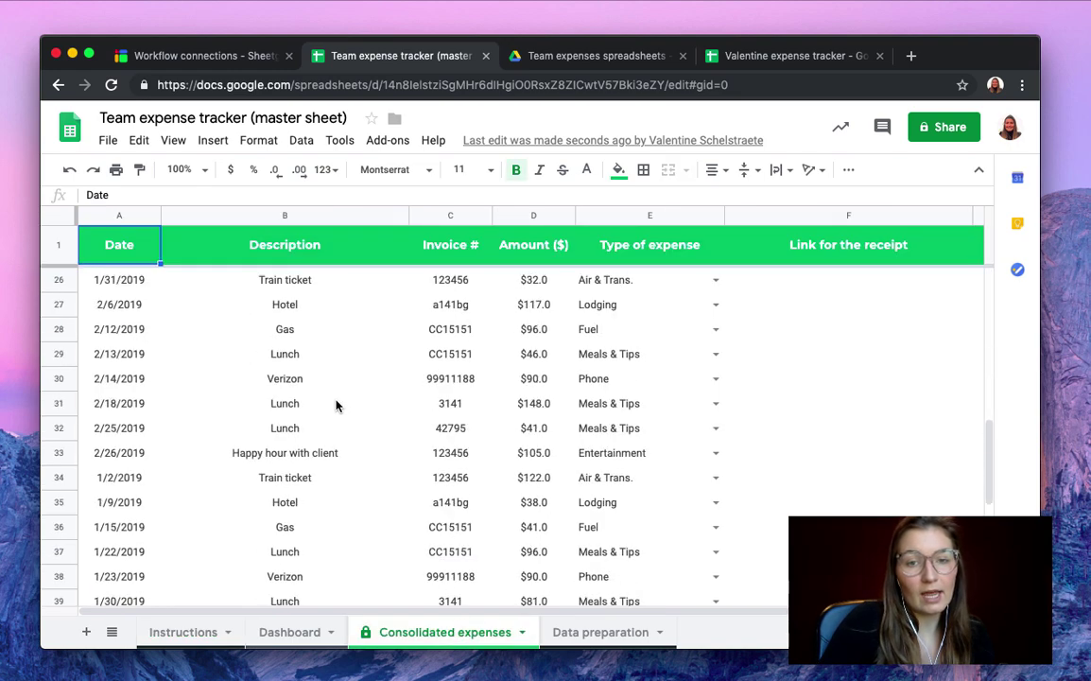
{"action": "scroll", "coordinate": [335, 406], "scroll_direction": "up", "scroll_amount": 8}
{"action": "scroll", "coordinate": [336, 405], "scroll_direction": "up", "scroll_amount": 4}
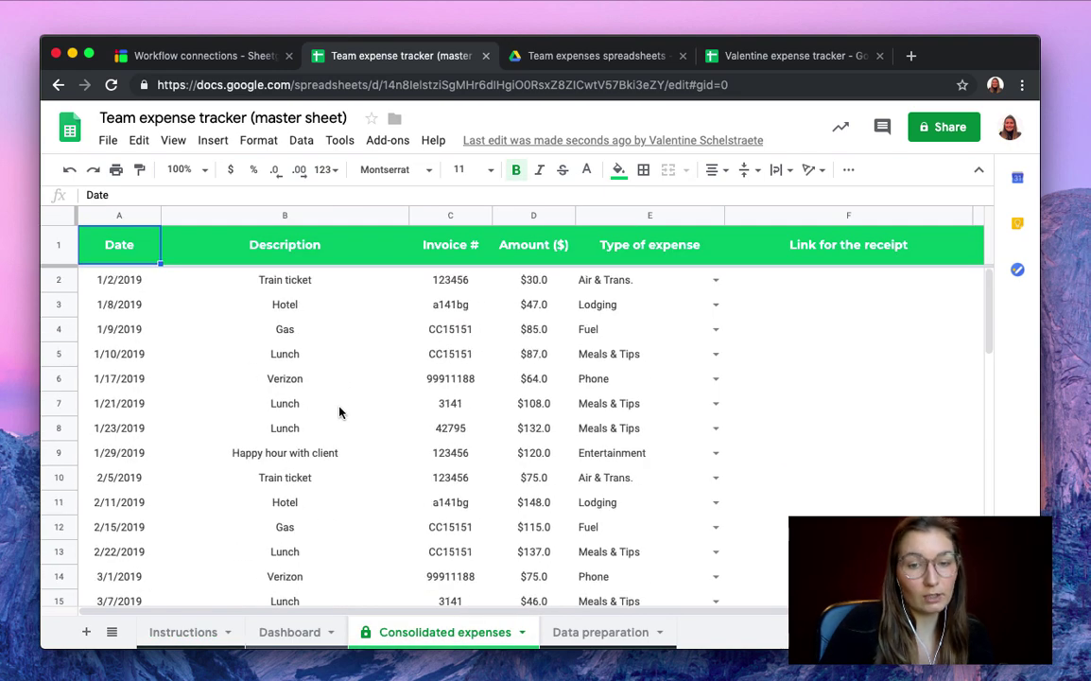
Examine the master spreadsheet's Dashboard charts and inspect the cell that sets the number of days of data
{"action": "left_click", "coordinate": [308, 630]}
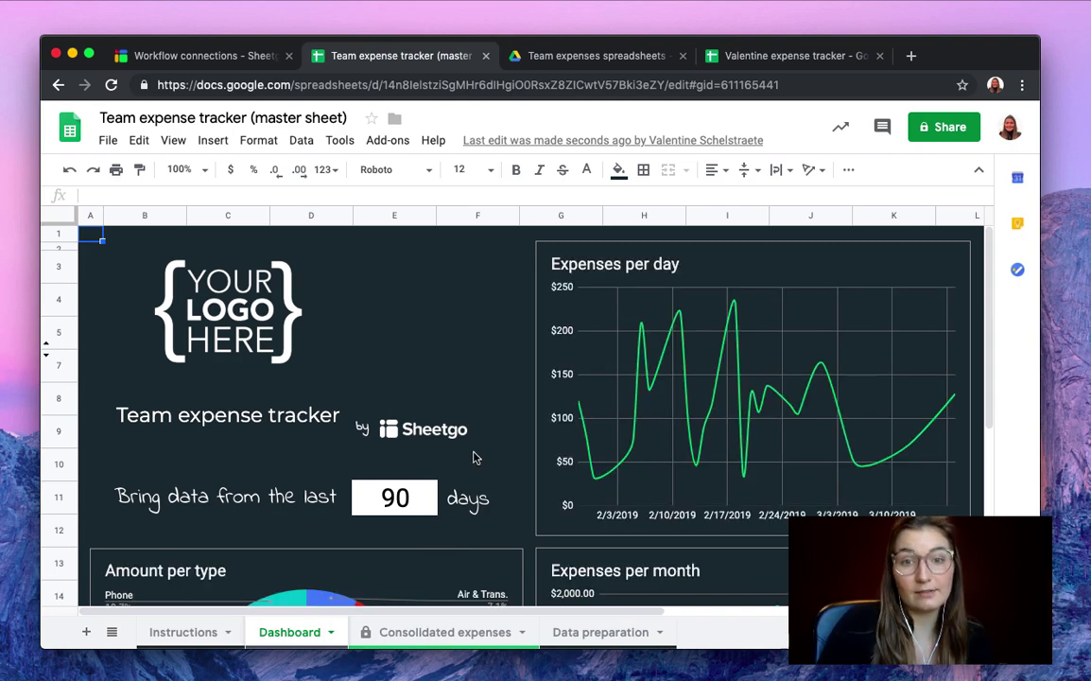
{"action": "scroll", "coordinate": [473, 458], "scroll_direction": "down", "scroll_amount": 5}
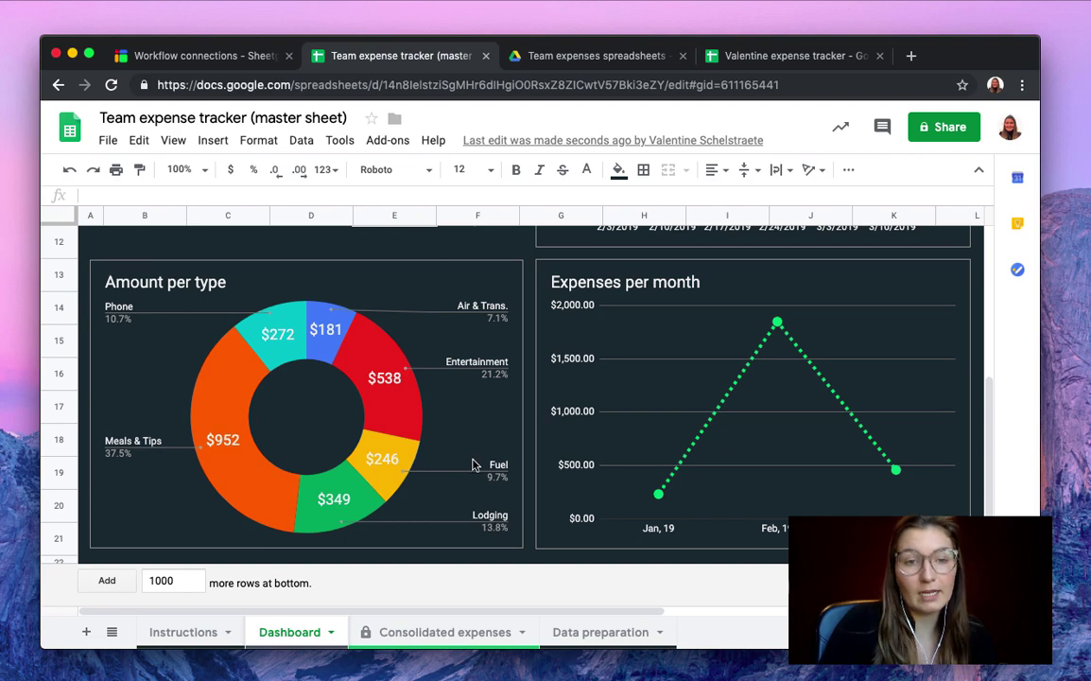
{"action": "scroll", "coordinate": [474, 464], "scroll_direction": "up", "scroll_amount": 5}
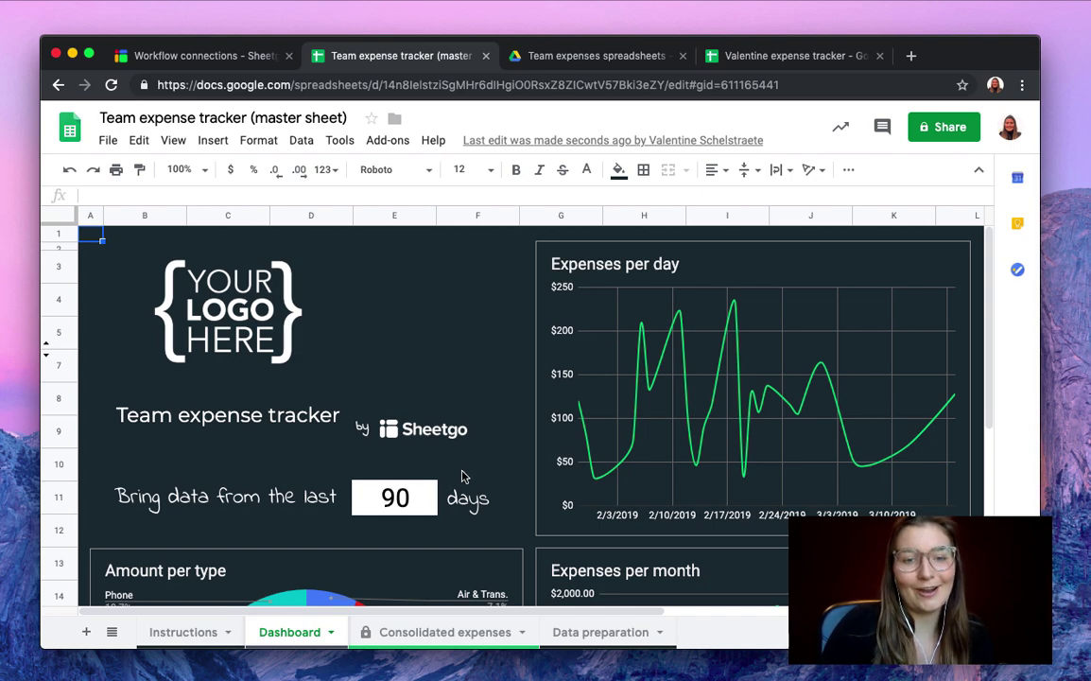
{"action": "left_click", "coordinate": [403, 499]}
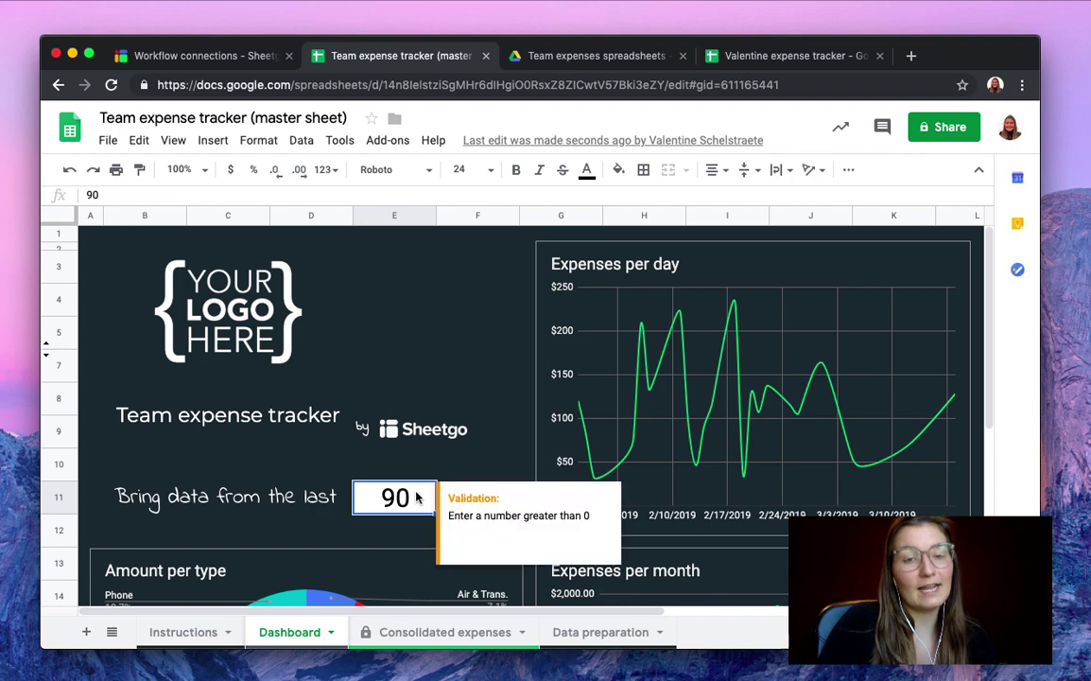
{"action": "left_click", "coordinate": [443, 370]}
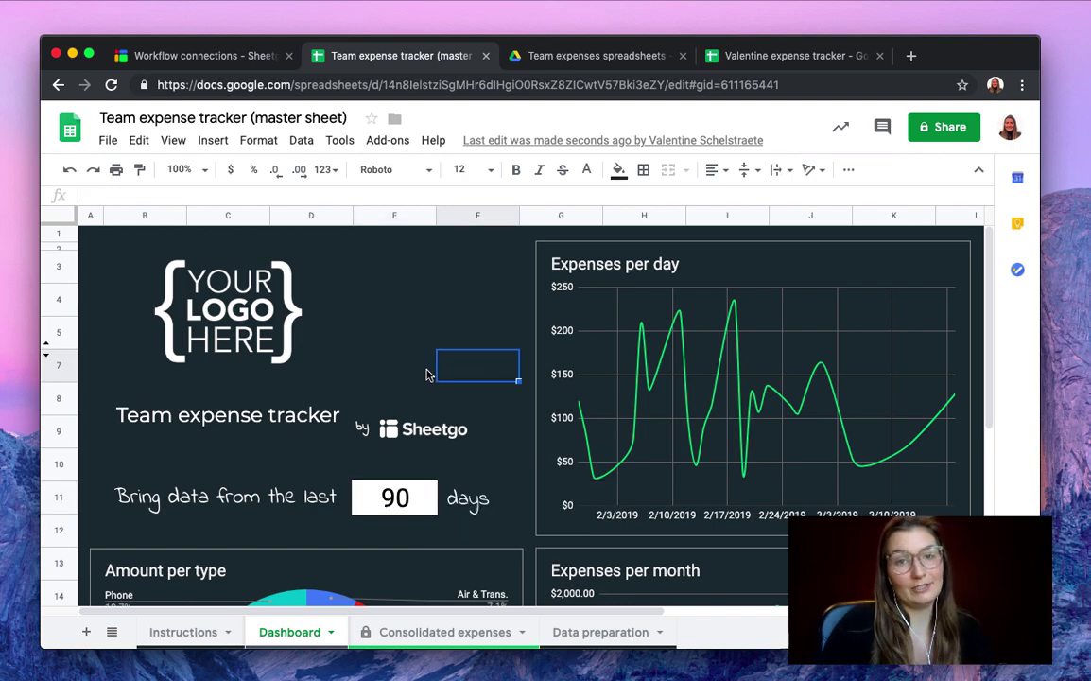